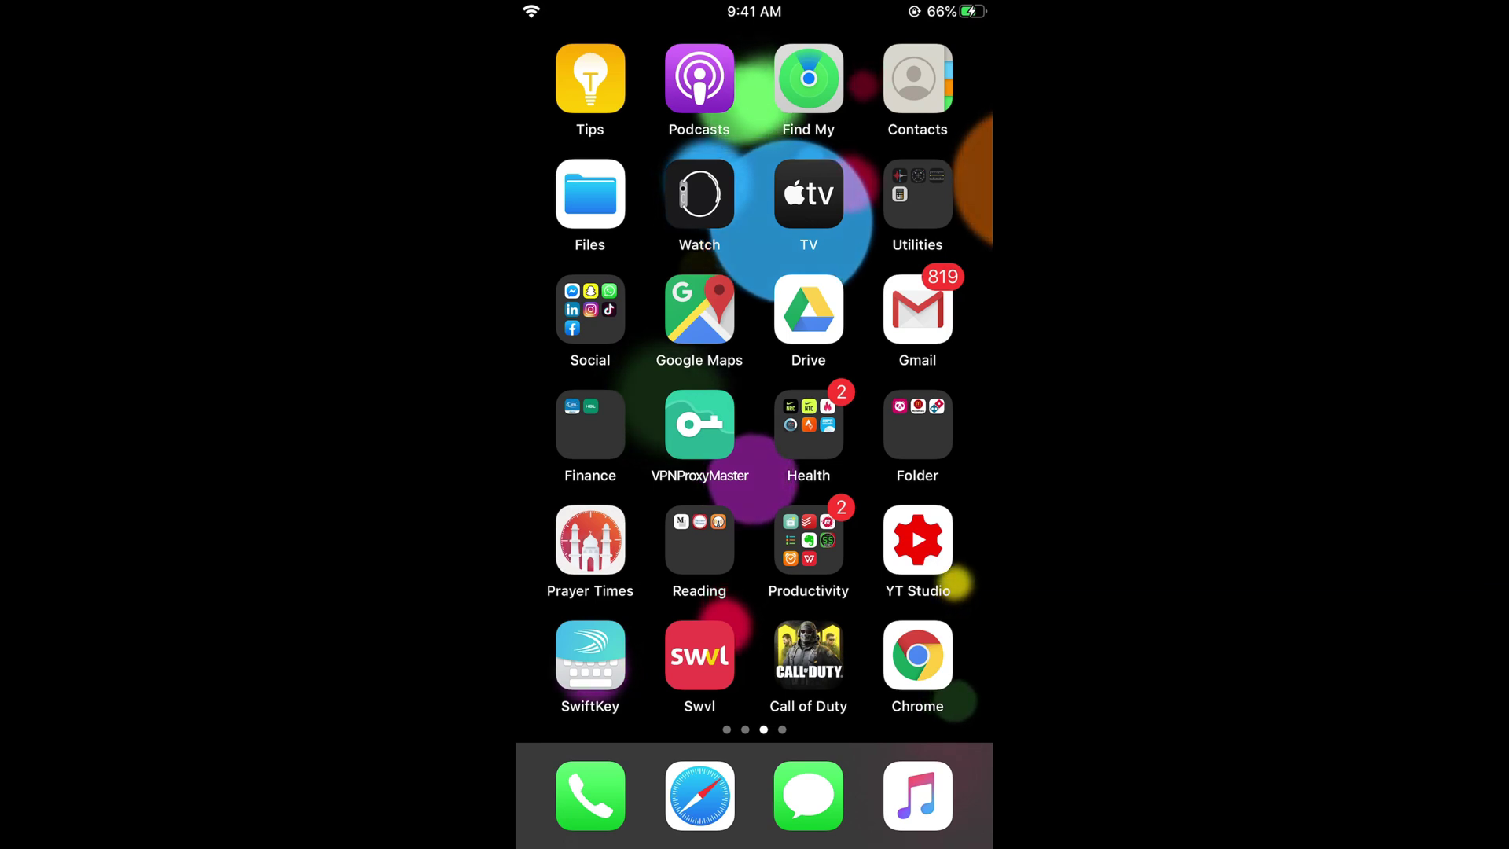
# Swipe the home screen over to page 2, where the Settings app is
pyautogui.moveTo(590, 471); pyautogui.dragTo(920, 472)
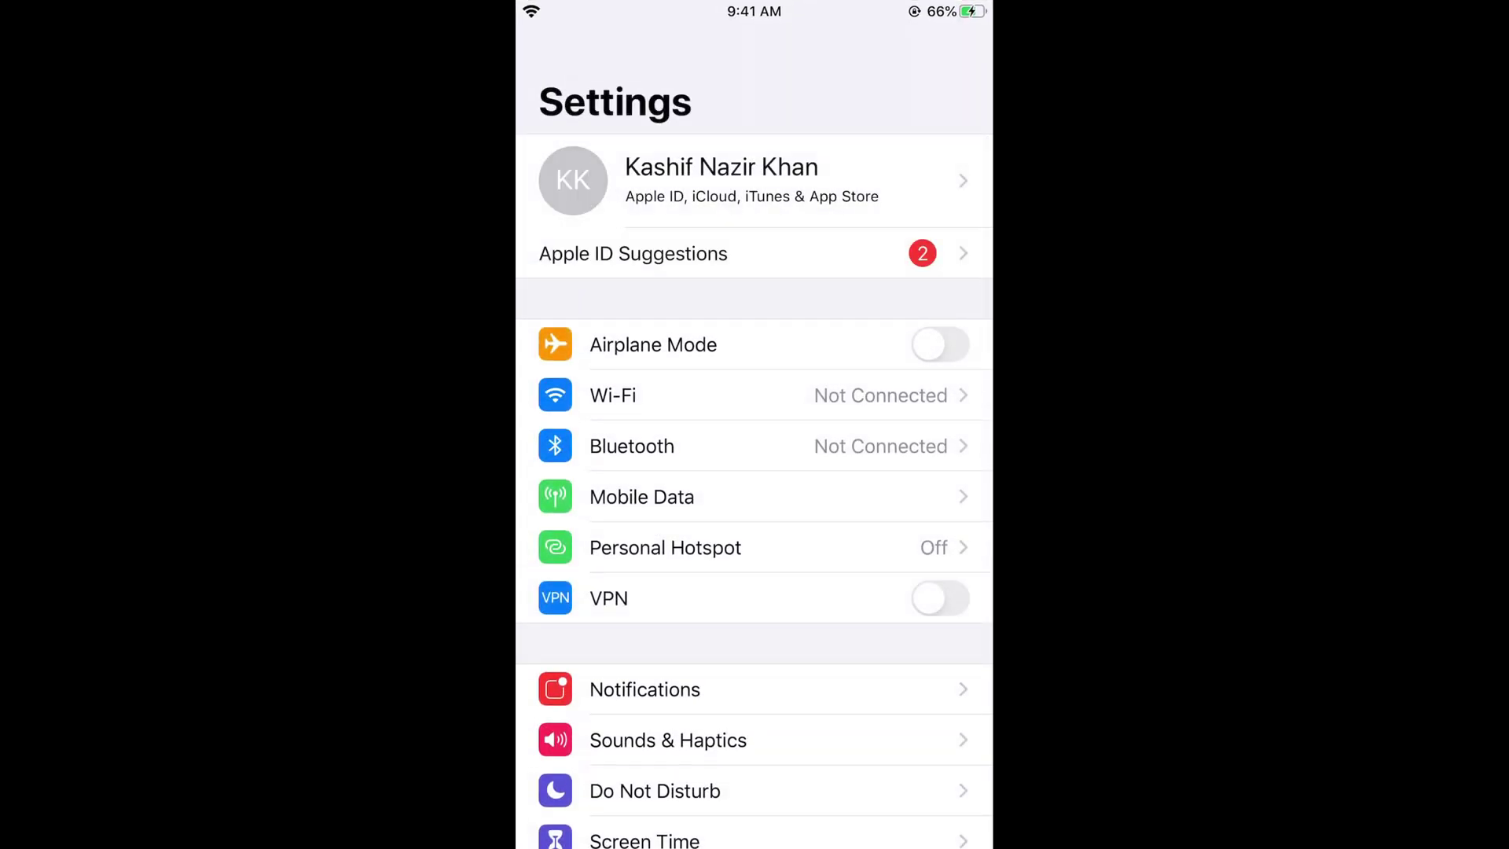
pyautogui.scroll(-5, 756, 530)
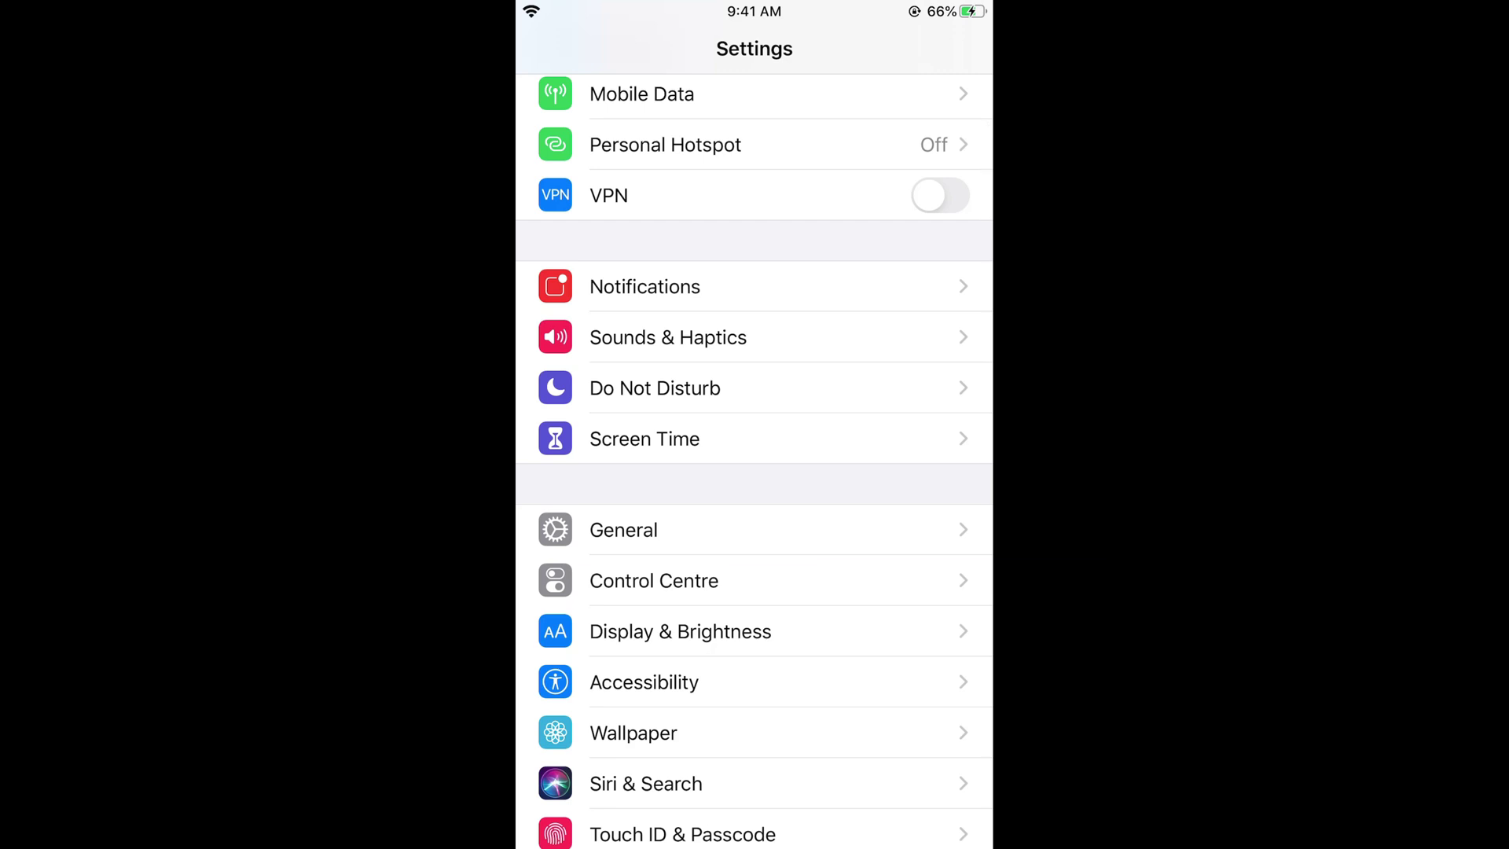
# Go to General > About in Settings
pyautogui.click(754, 530)
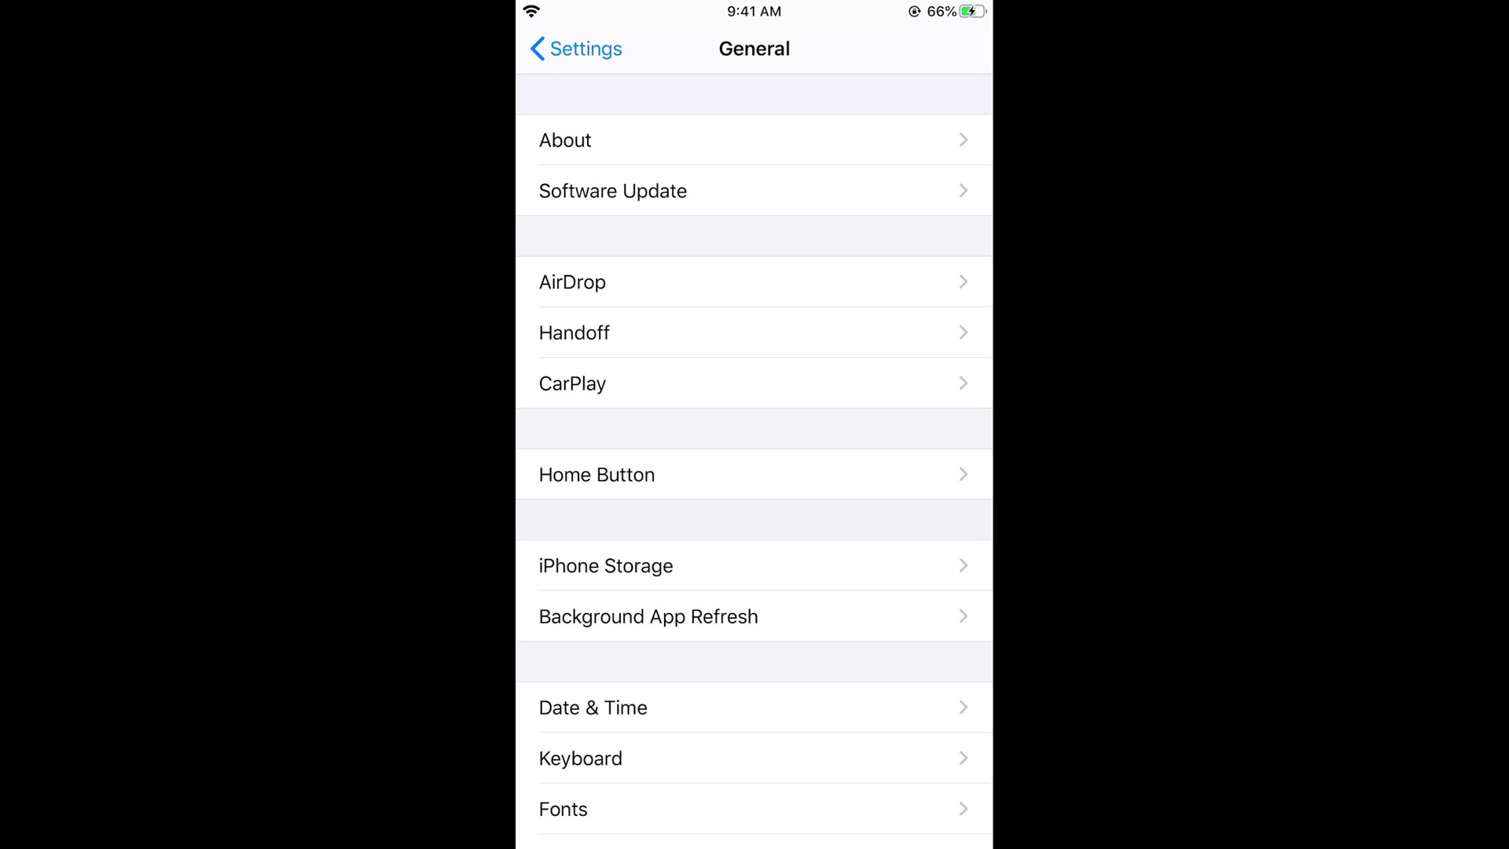
pyautogui.click(754, 141)
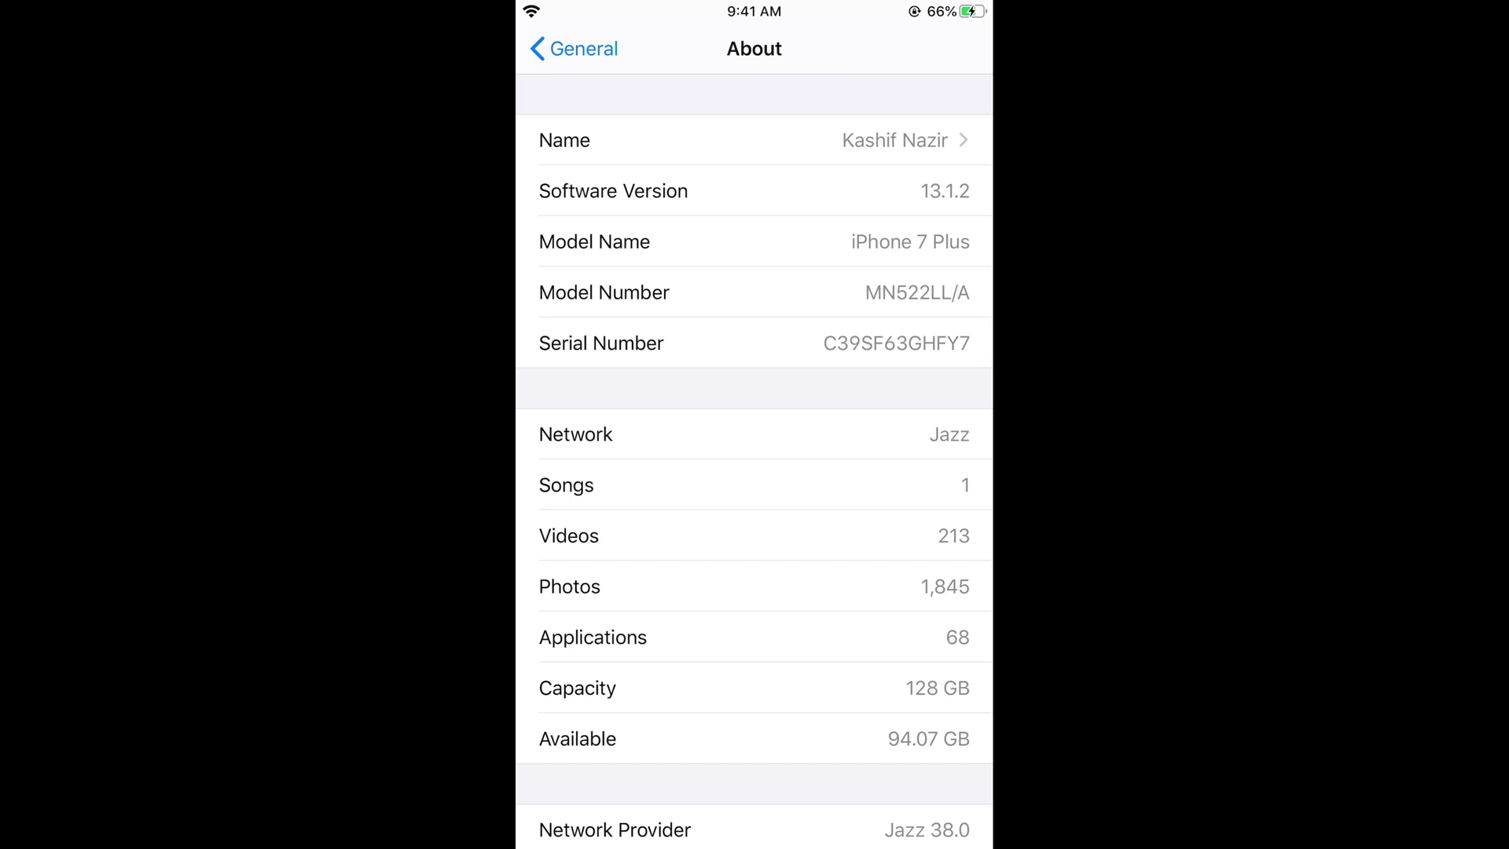
pyautogui.click(755, 140)
pyautogui.click(755, 141)
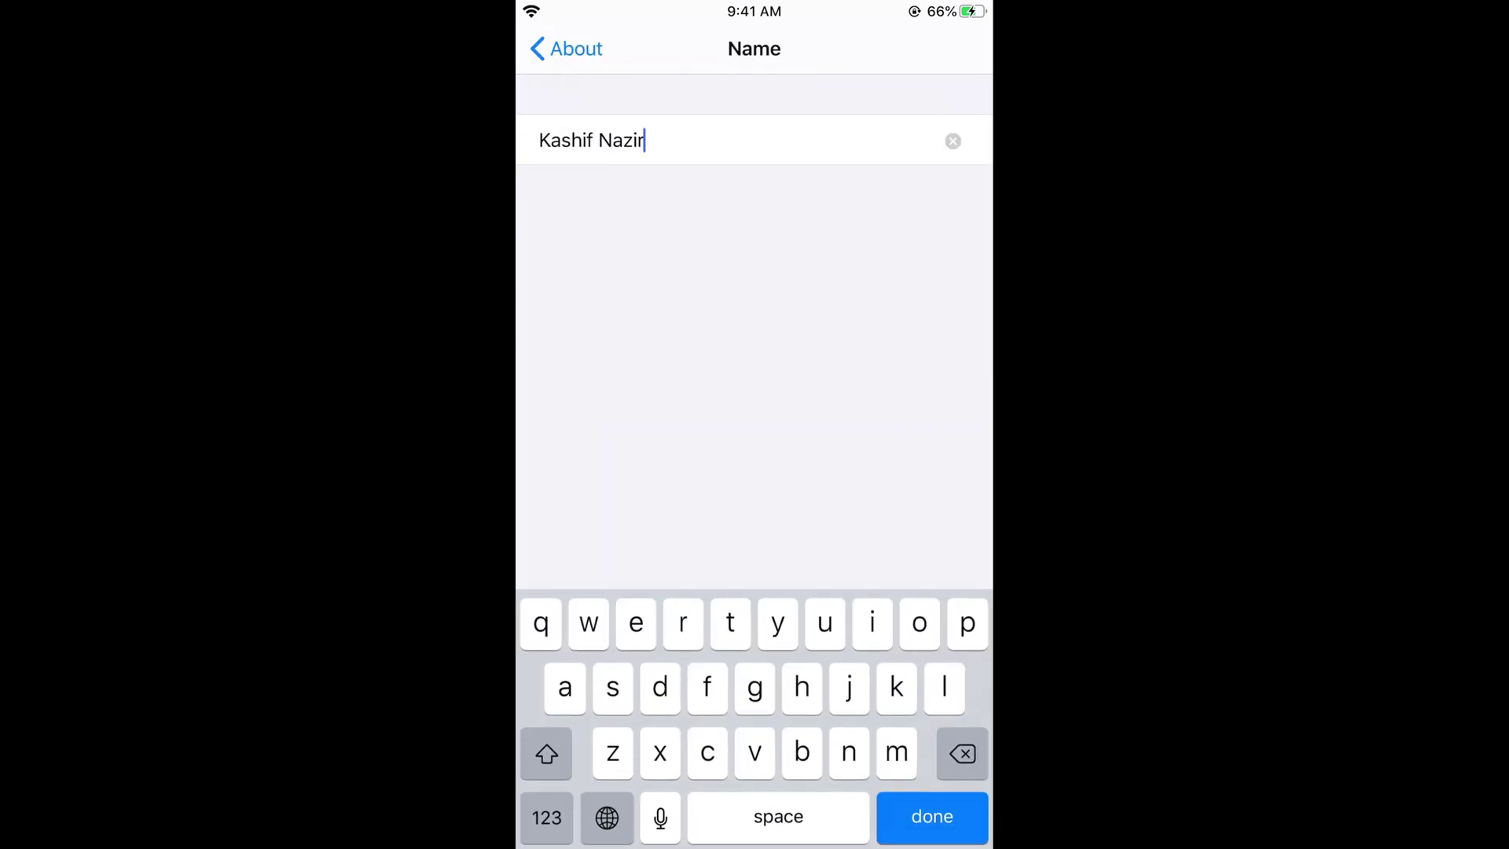
pyautogui.click(546, 817)
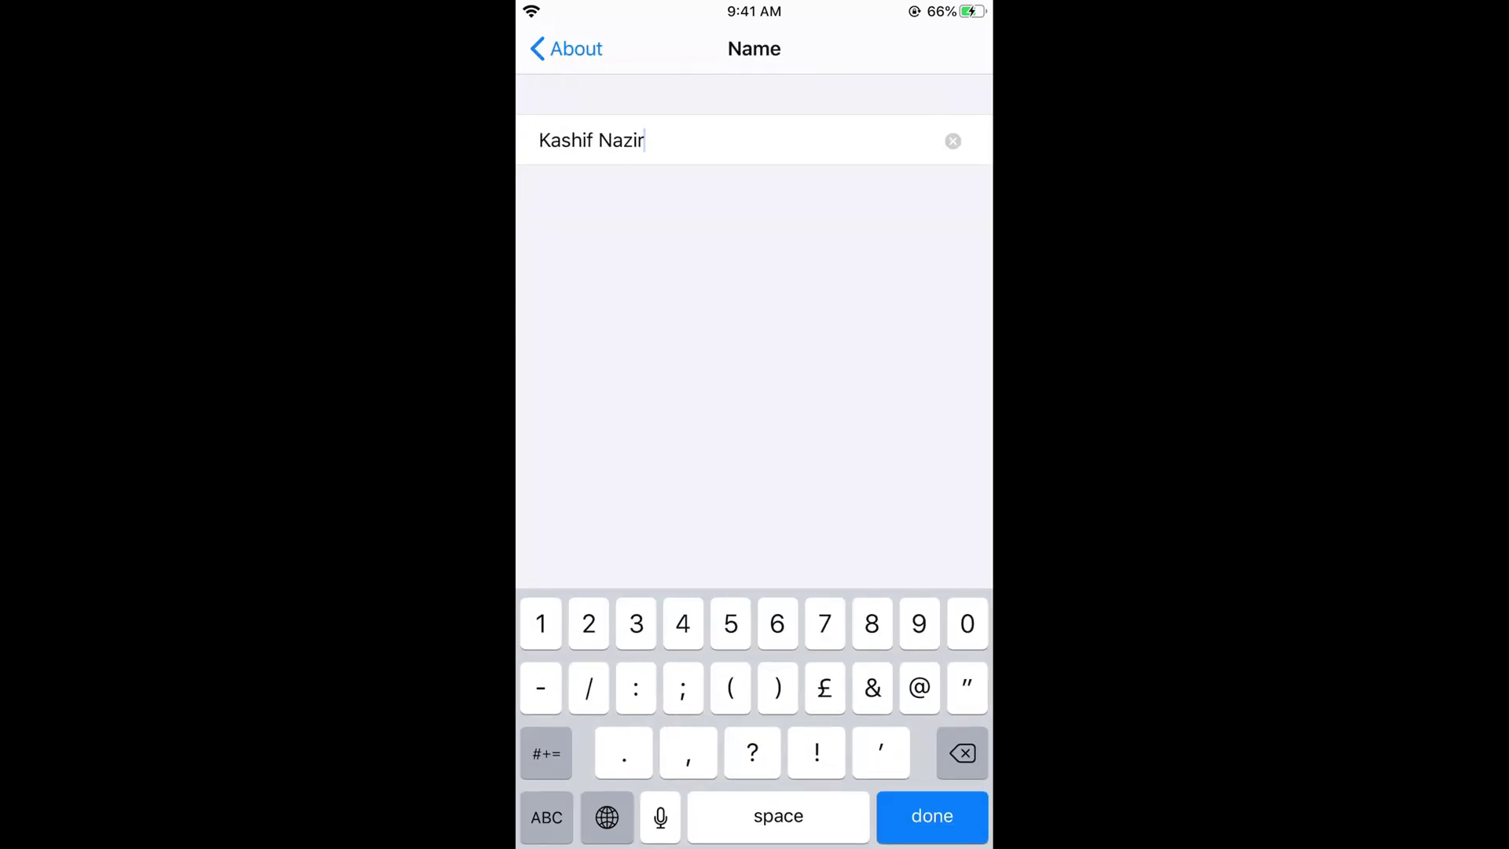
pyautogui.click(879, 752)
pyautogui.write('’s')
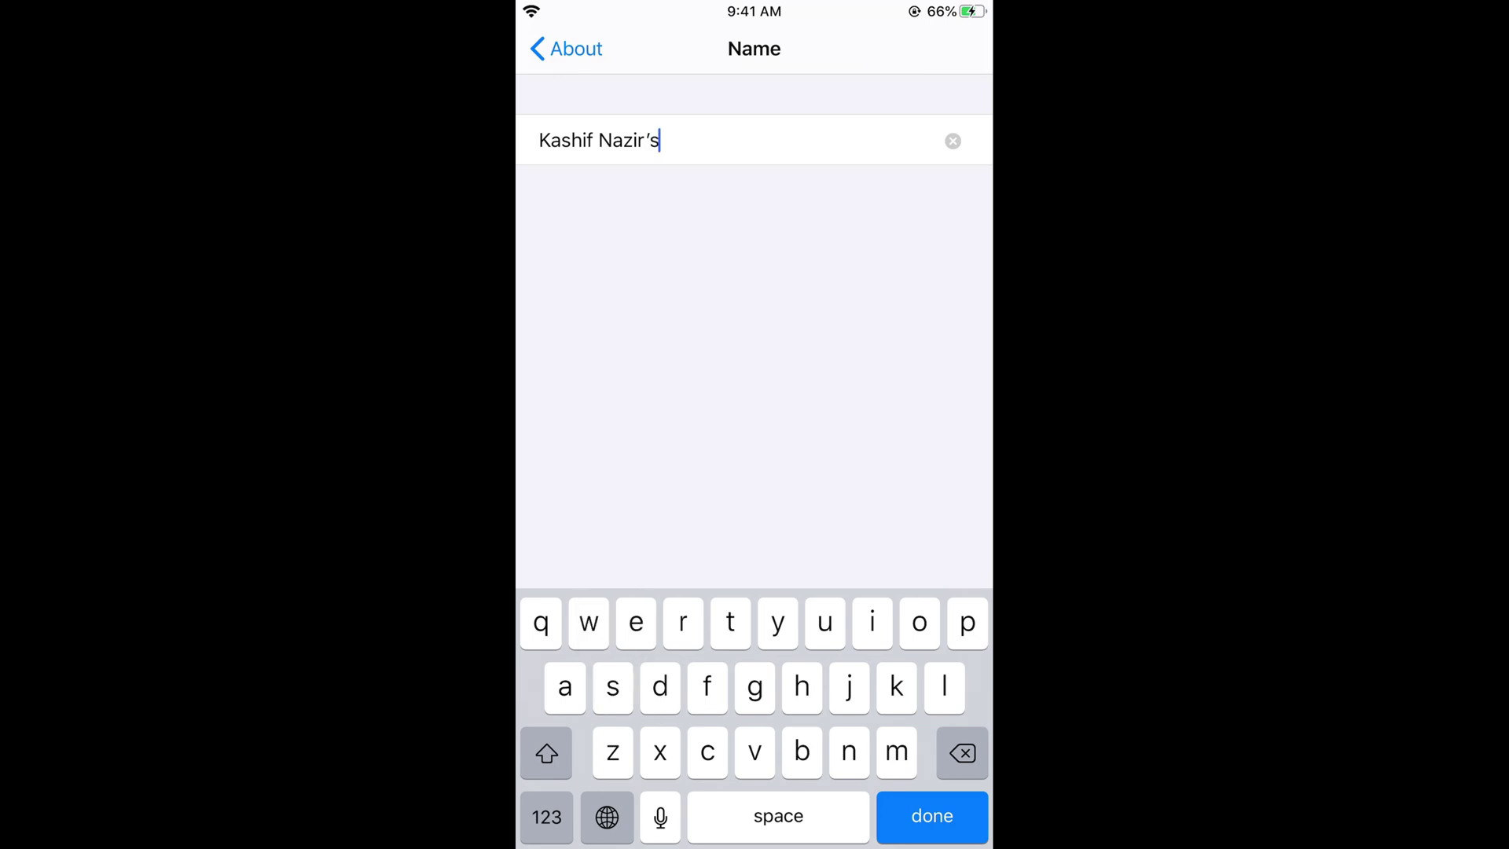
pyautogui.click(778, 816)
pyautogui.click(873, 624)
pyautogui.click(546, 816)
pyautogui.write('i')
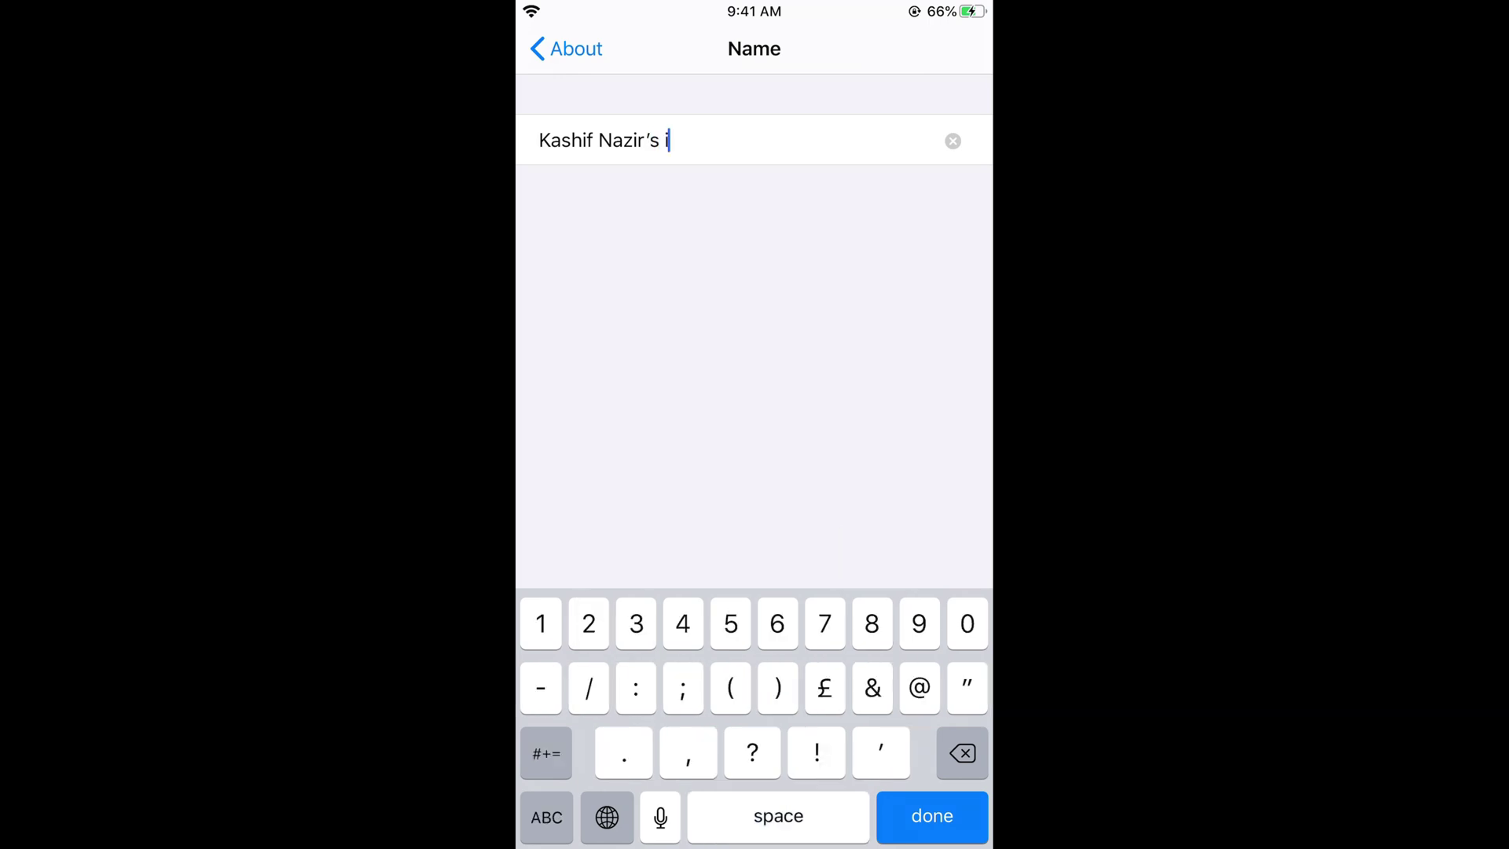
pyautogui.click(547, 815)
pyautogui.click(546, 753)
pyautogui.click(966, 623)
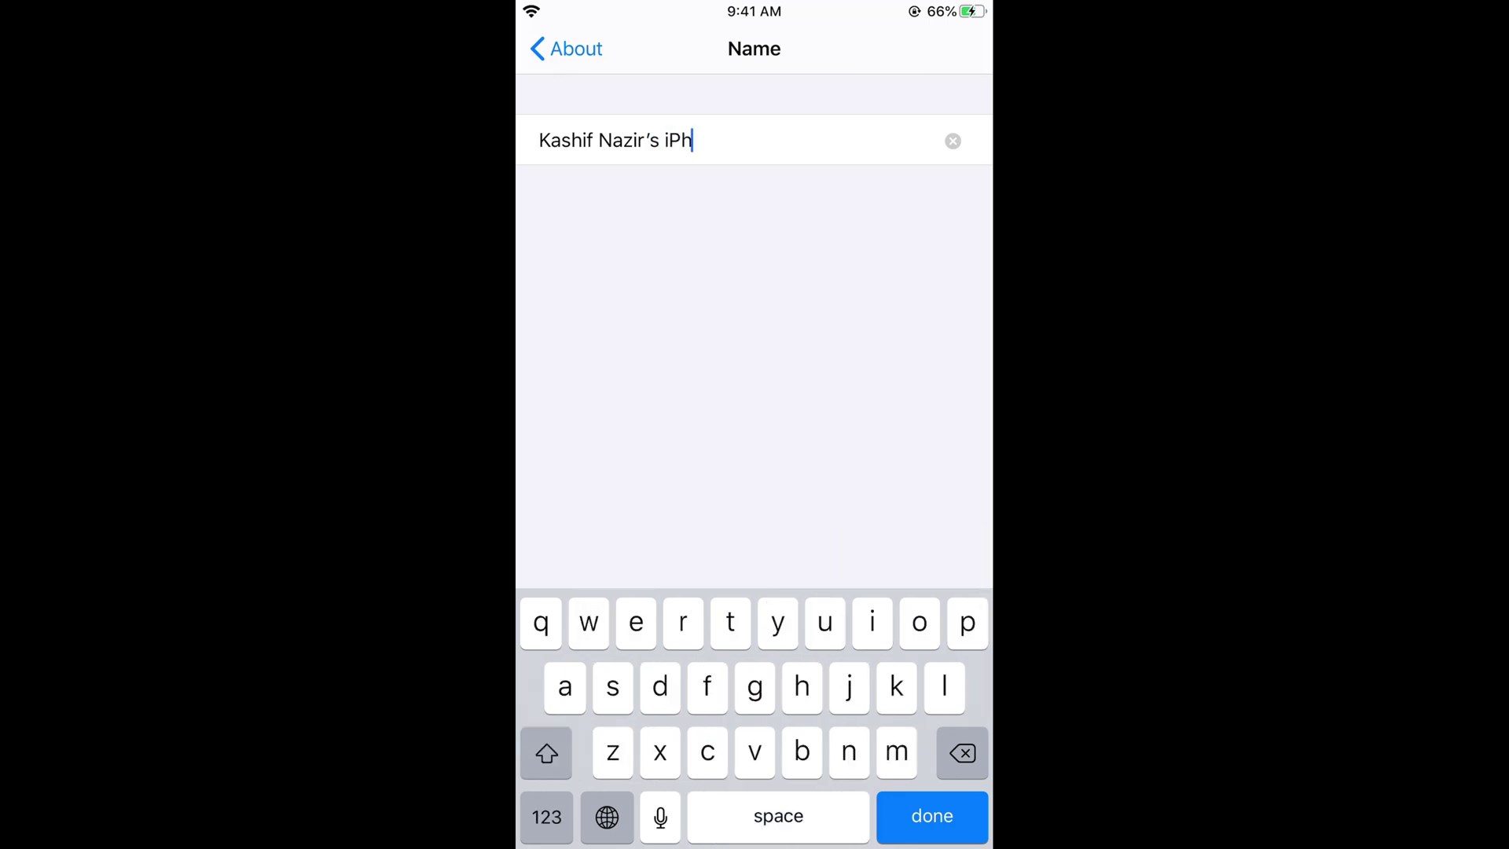
pyautogui.click(849, 752)
pyautogui.click(636, 622)
pyautogui.click(931, 816)
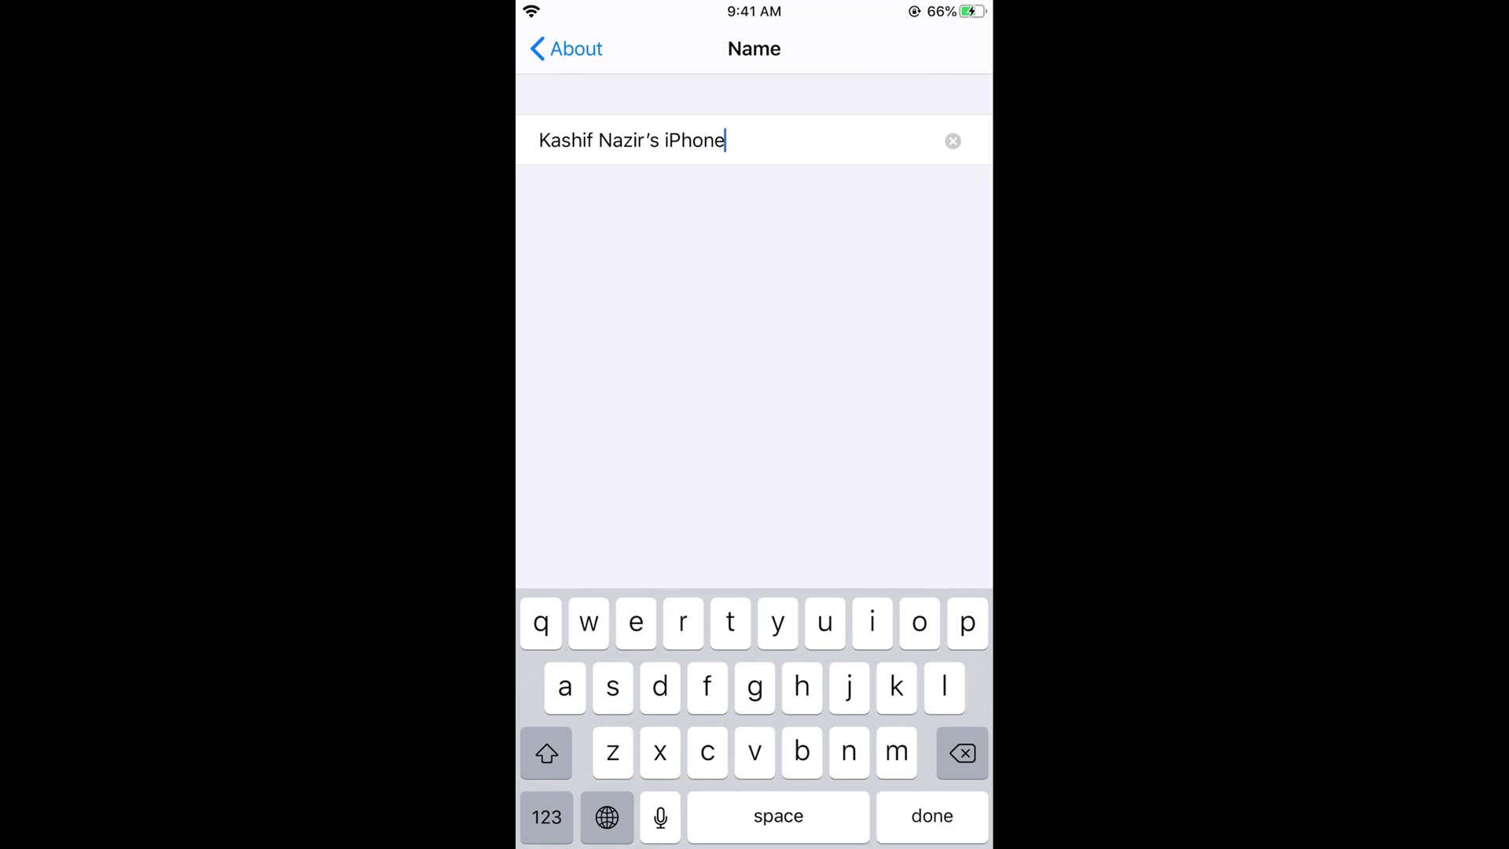